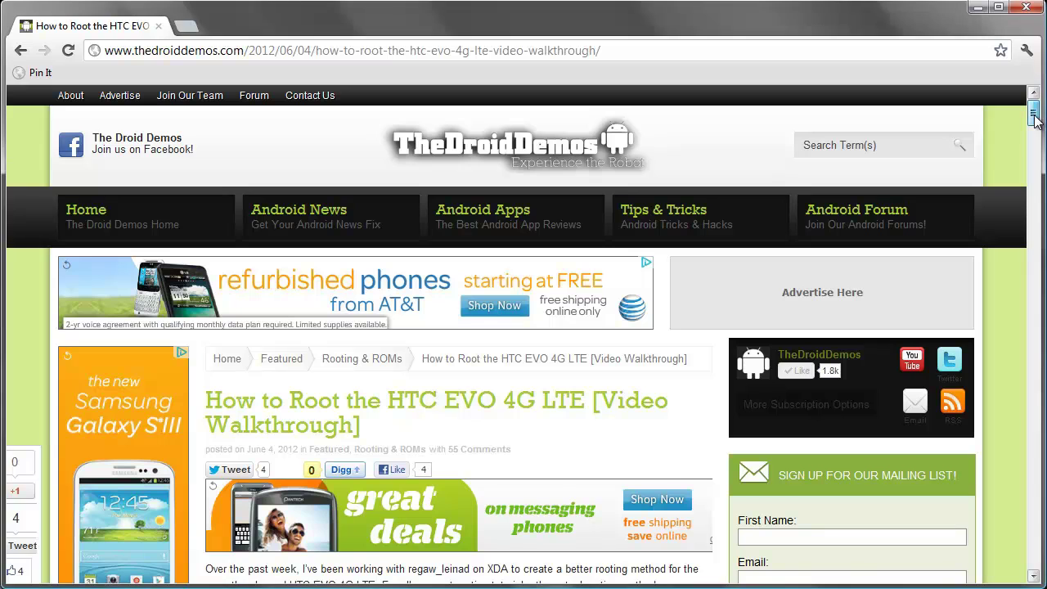
Review the required downloads and rooting instructions in the HTC EVO 4G LTE walkthrough, and minimize the browser
{"action": "left_click_drag", "start_coordinate": [1035, 111], "coordinate": [1038, 143]}
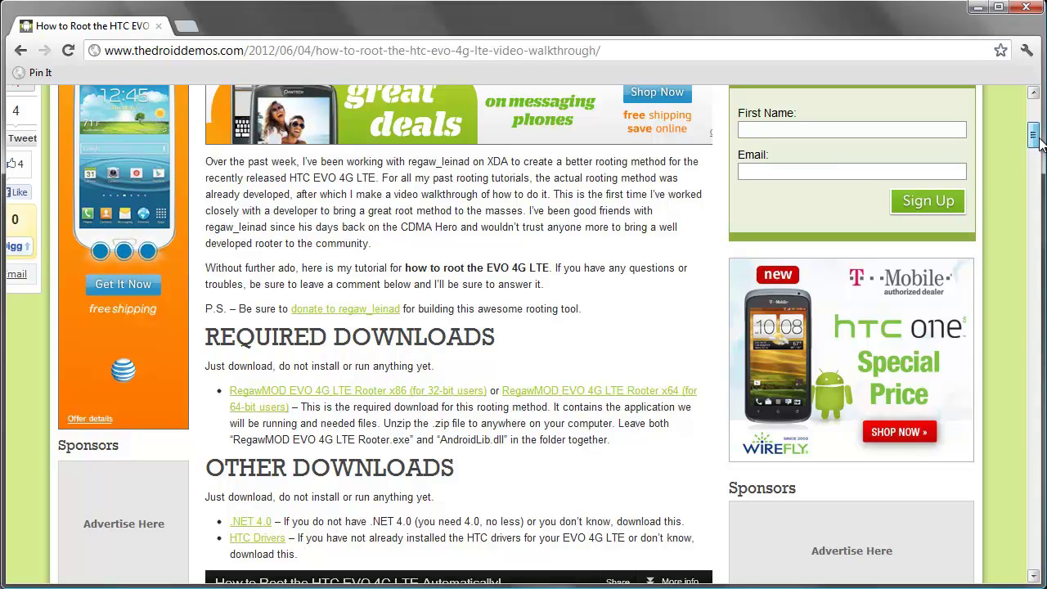
{"action": "left_click_drag", "start_coordinate": [1035, 141], "coordinate": [1036, 201]}
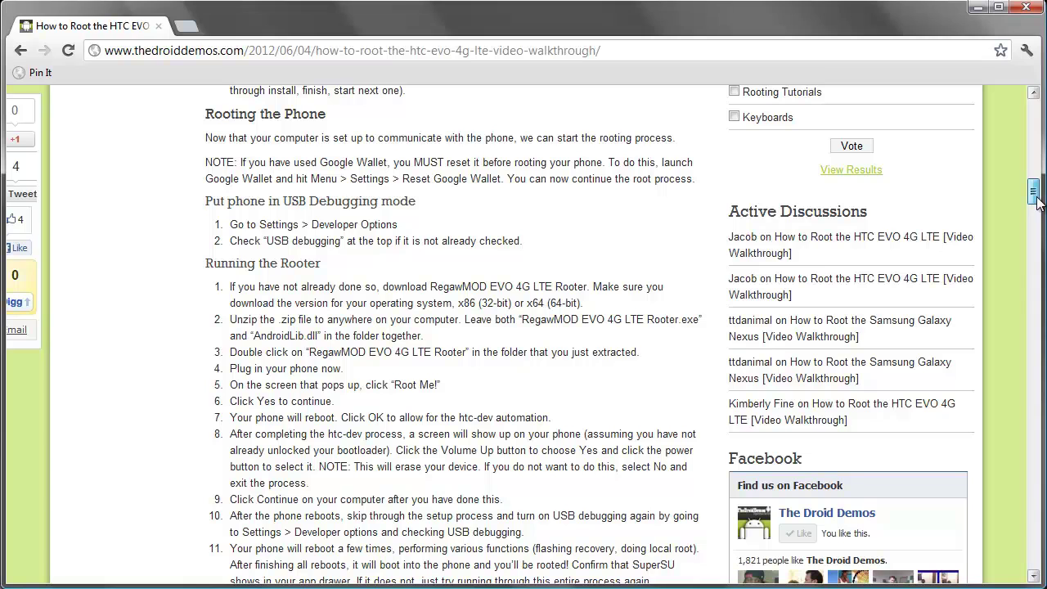
{"action": "left_click_drag", "start_coordinate": [1038, 203], "coordinate": [1036, 211]}
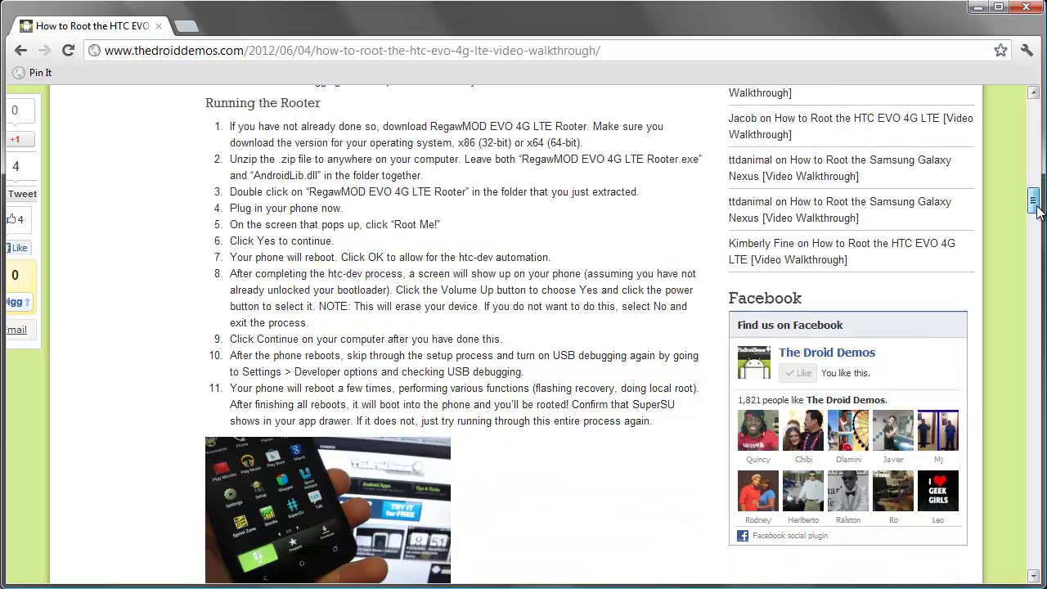
{"action": "left_click", "coordinate": [979, 8]}
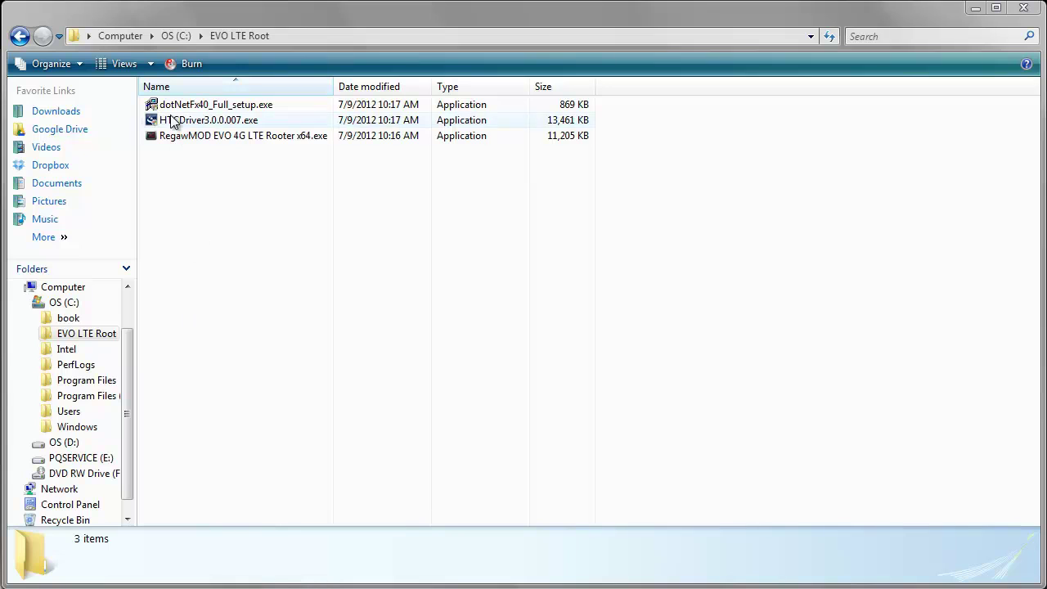
Install Microsoft .NET Framework 4 from dotNetFx40_Full_setup.exe in the EVO LTE Root folder, accepting the license terms
{"action": "left_click", "coordinate": [177, 113]}
{"action": "left_click", "coordinate": [178, 122]}
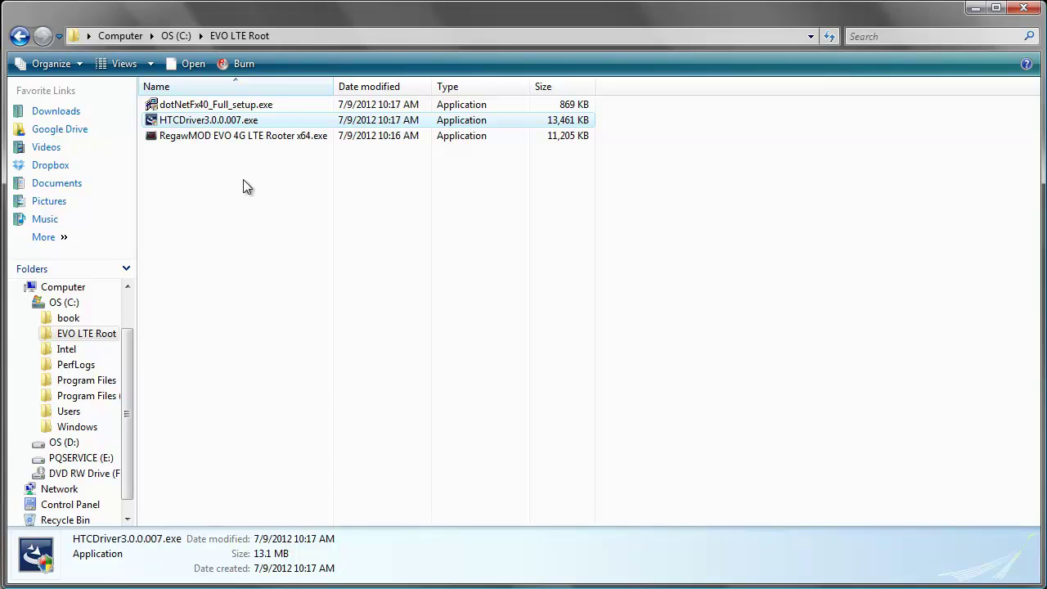
{"action": "left_click", "coordinate": [223, 107]}
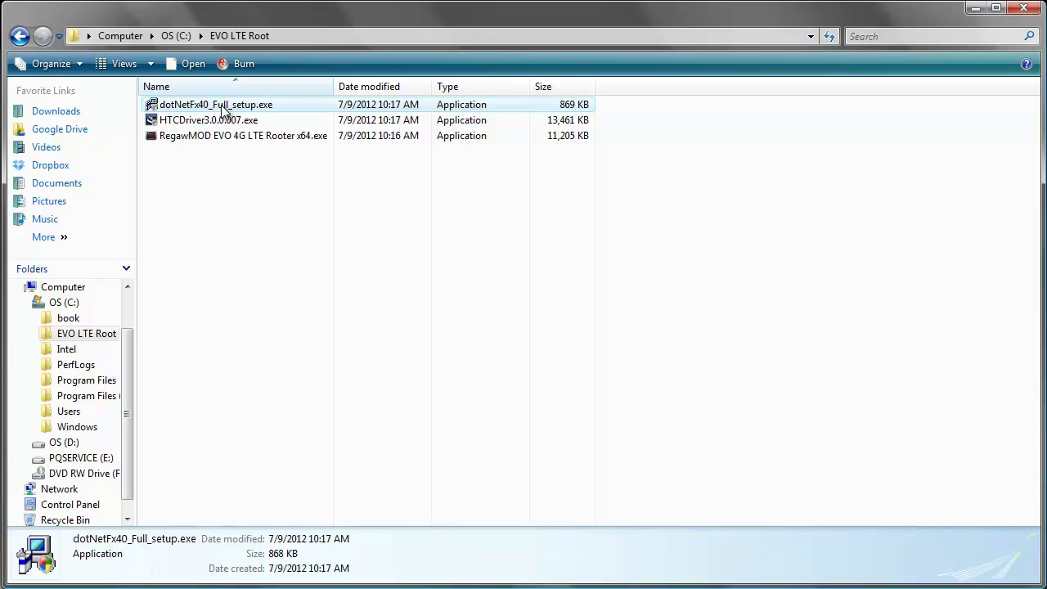
{"action": "double_click", "coordinate": [223, 109]}
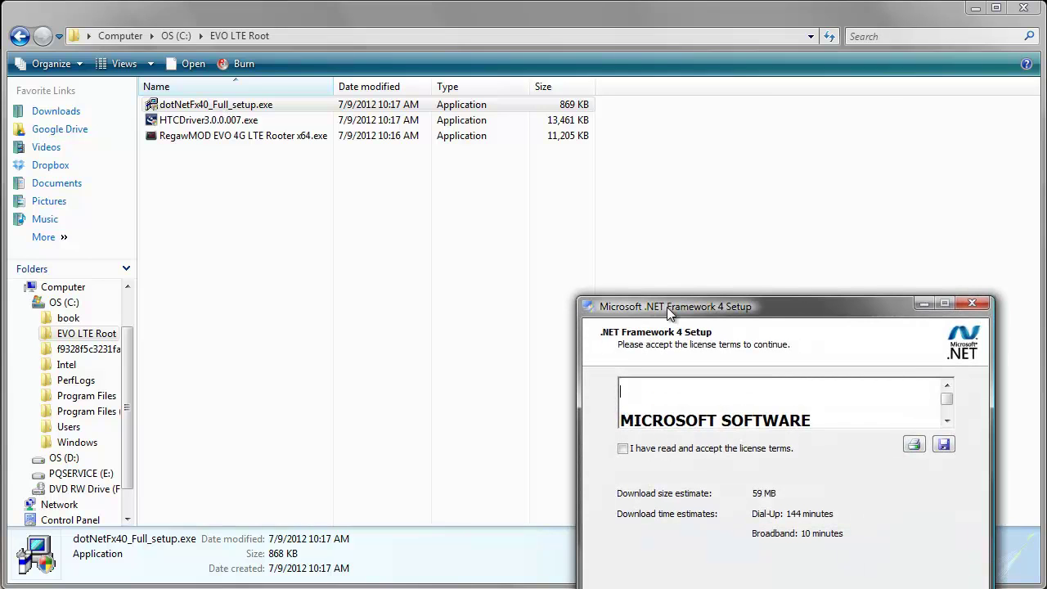
{"action": "left_click_drag", "start_coordinate": [668, 307], "coordinate": [472, 180]}
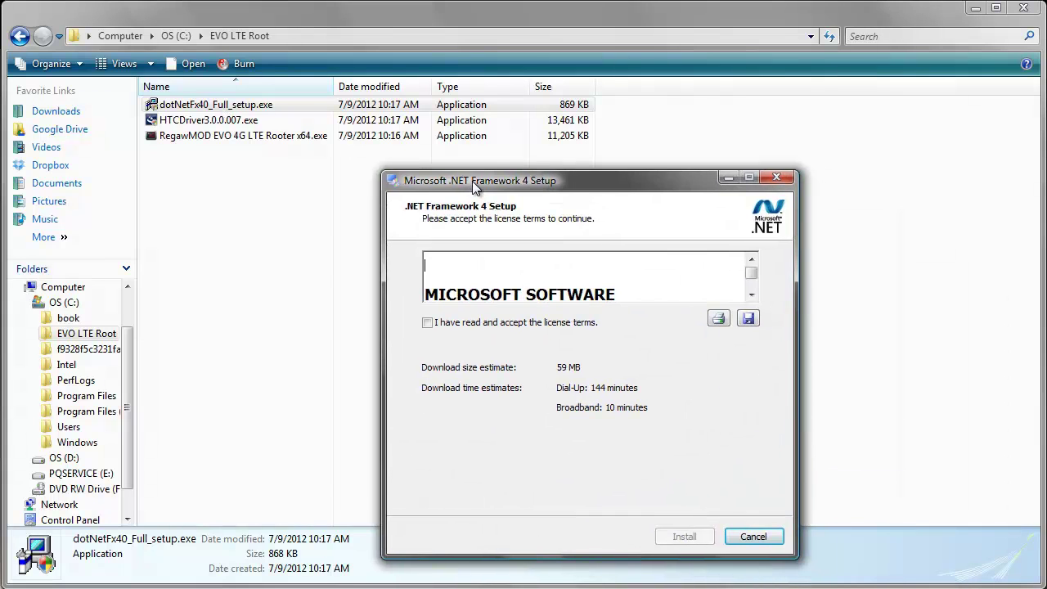
{"action": "left_click", "coordinate": [427, 322]}
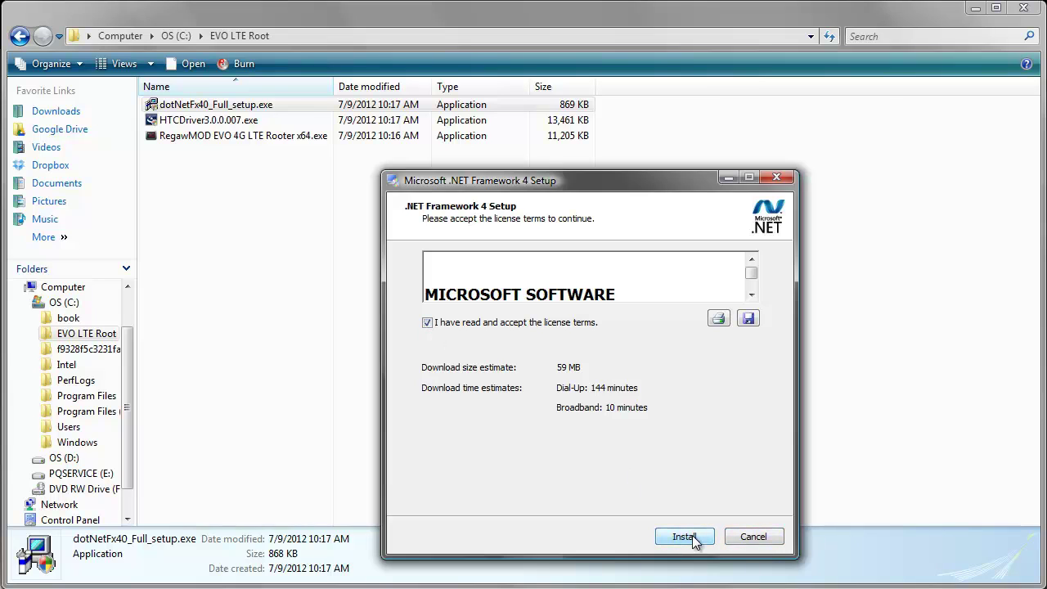
{"action": "left_click", "coordinate": [685, 537]}
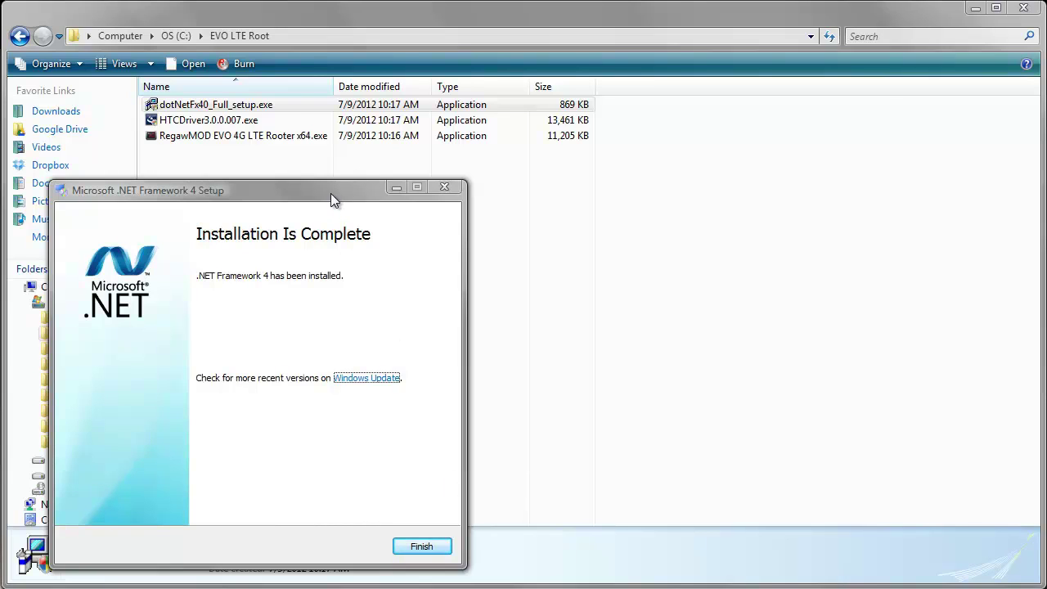
{"action": "left_click_drag", "start_coordinate": [348, 195], "coordinate": [583, 173]}
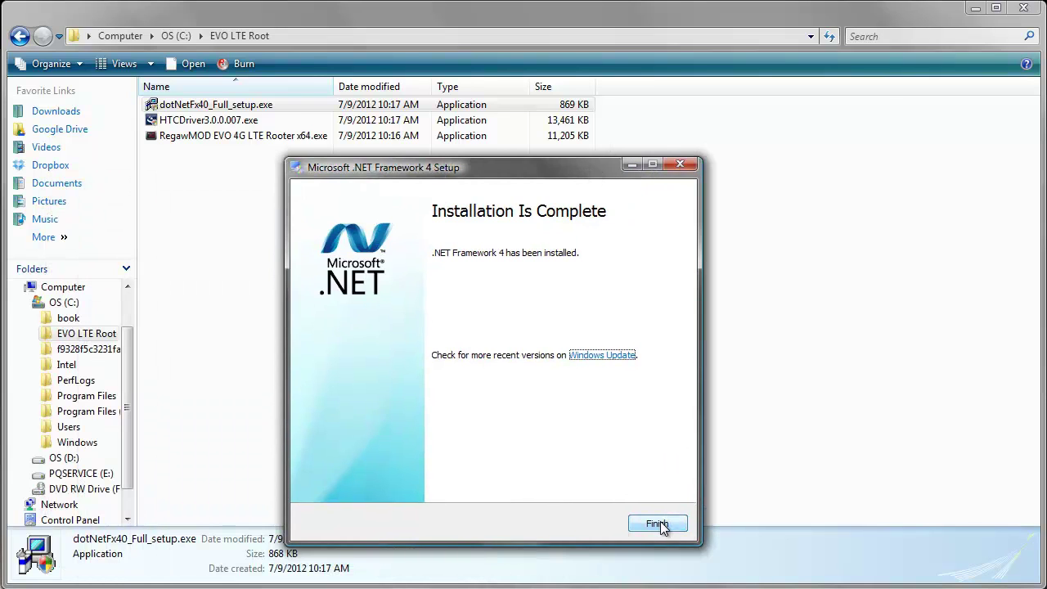
{"action": "left_click", "coordinate": [659, 525]}
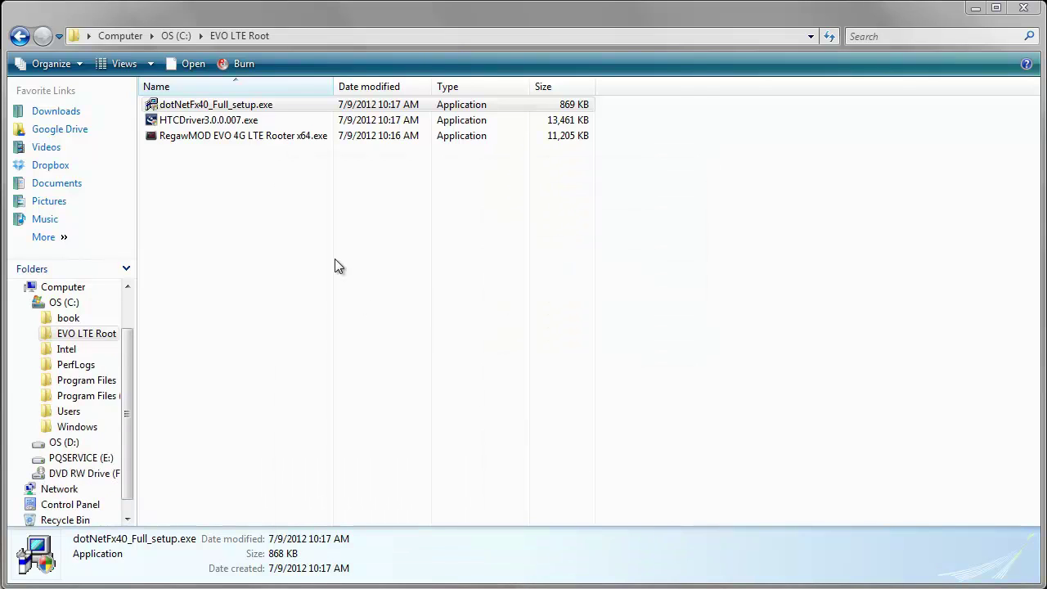
Install the HTC drivers from HTCDriver3.0.0.007.exe and check for the phone under Android USB Devices in Device Manager
{"action": "left_click", "coordinate": [211, 123]}
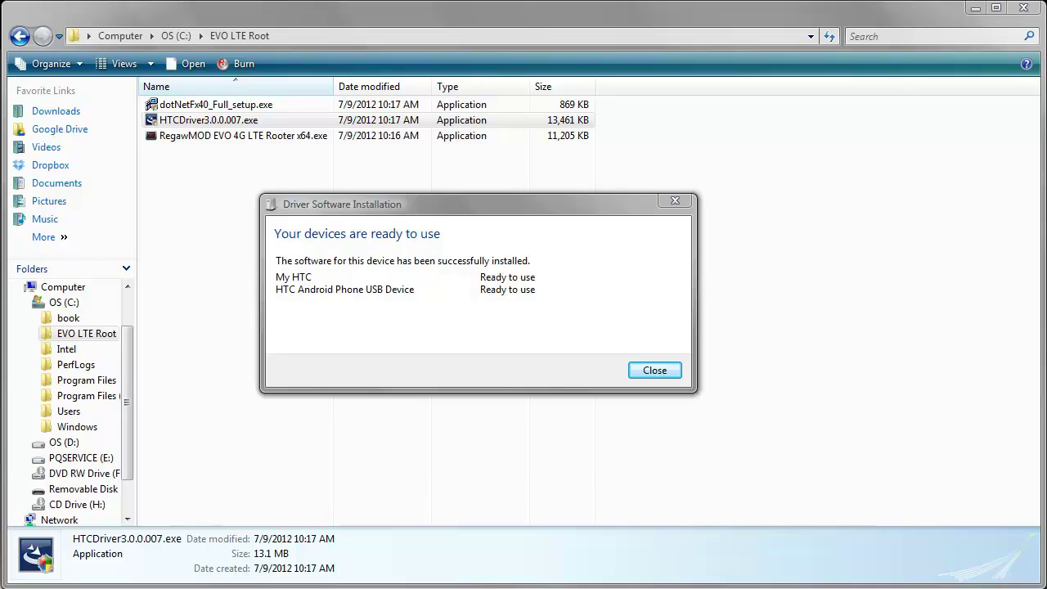
{"action": "left_click", "coordinate": [654, 370]}
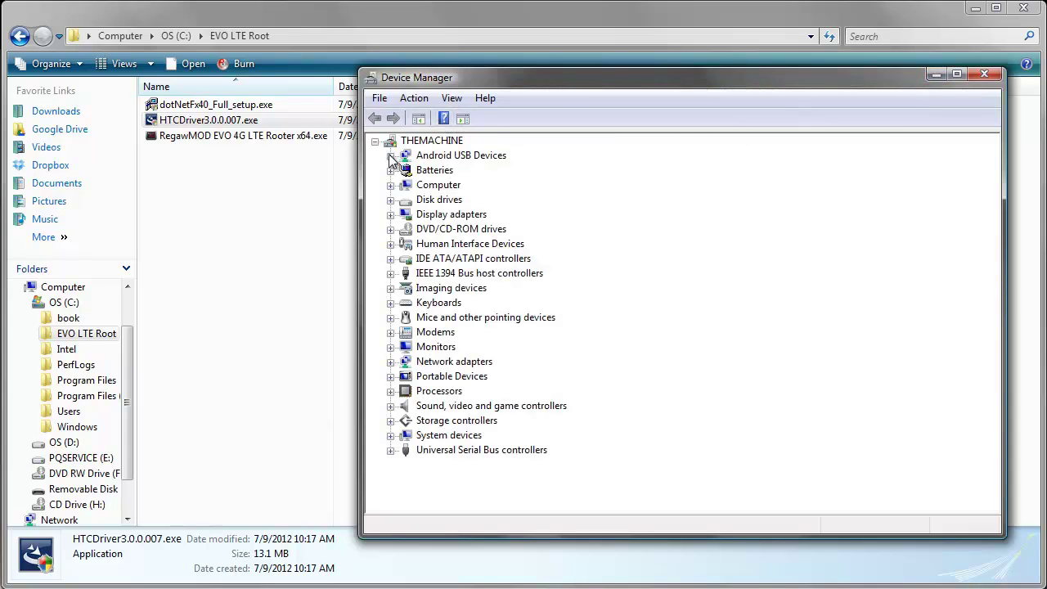
{"action": "left_click", "coordinate": [389, 156]}
{"action": "left_click", "coordinate": [434, 171]}
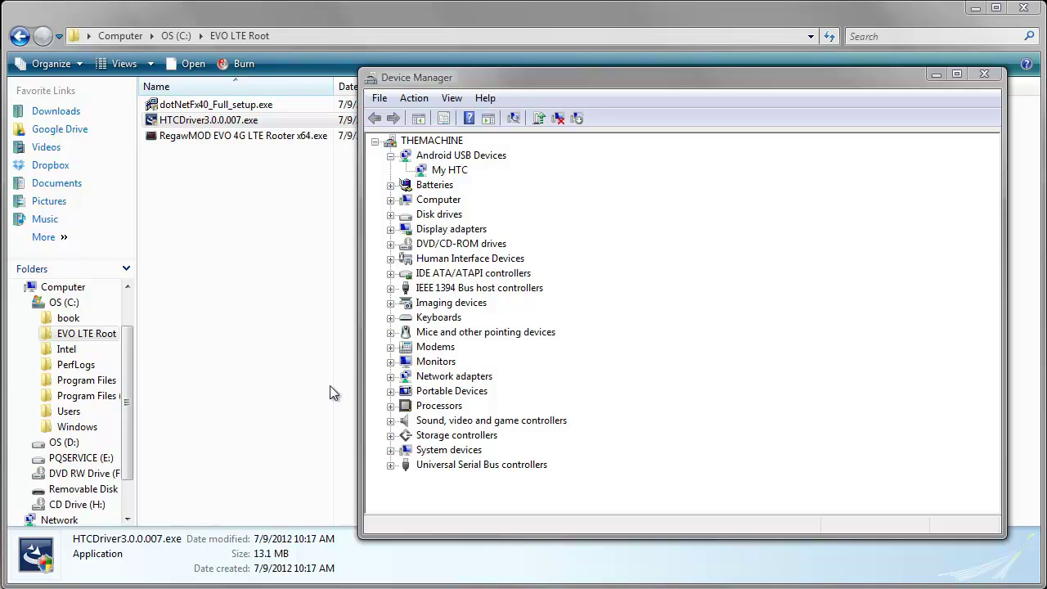
Check in the computer's system properties whether Windows is 32-bit or 64-bit, and close the System window
{"action": "left_click", "coordinate": [254, 157]}
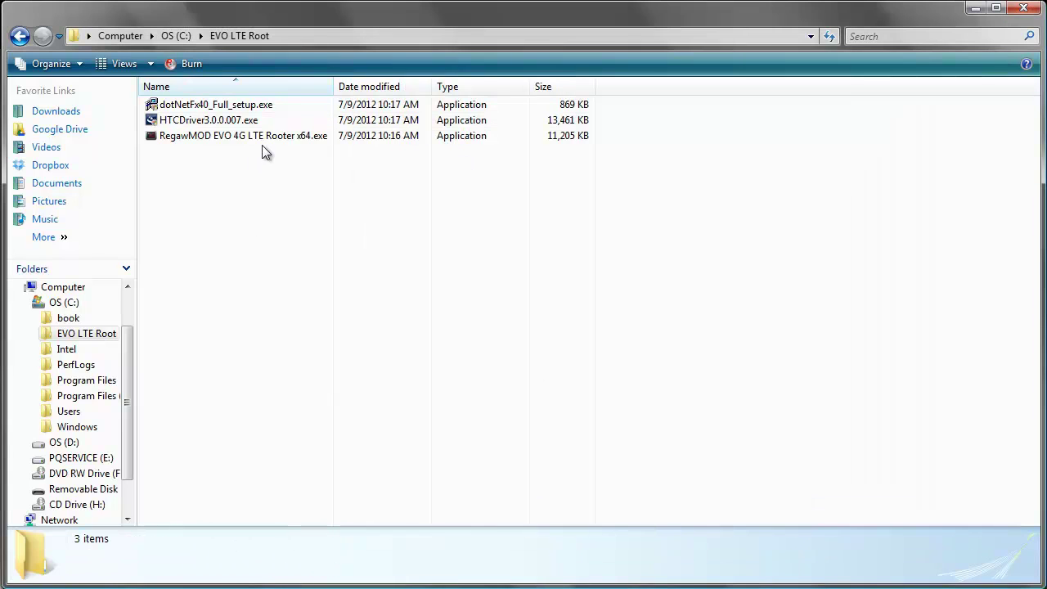
{"action": "double_click", "coordinate": [284, 139]}
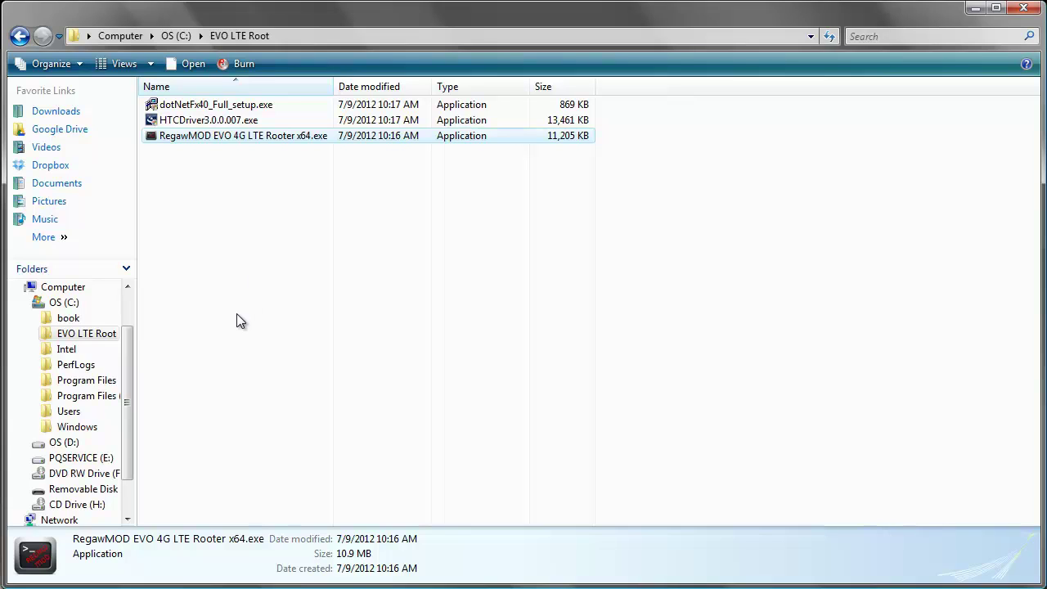
{"action": "right_click", "coordinate": [63, 290]}
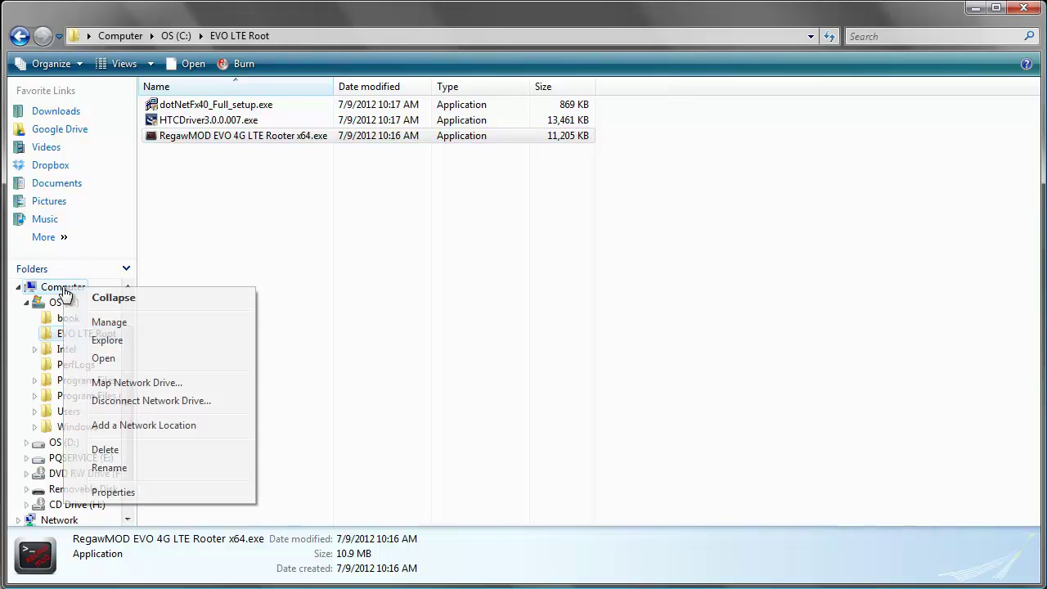
{"action": "left_click", "coordinate": [172, 491]}
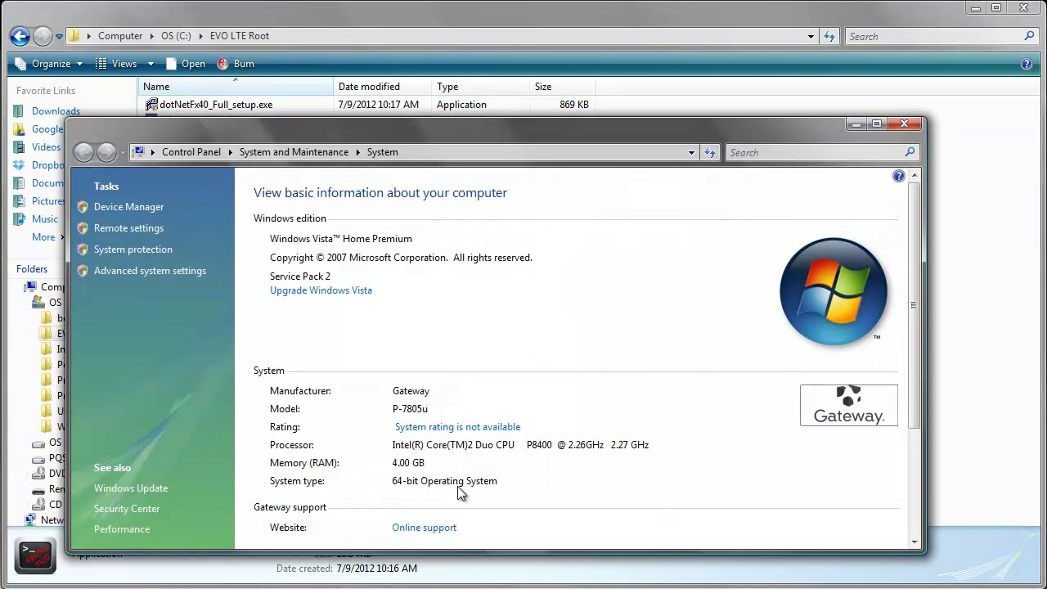
{"action": "left_click", "coordinate": [904, 124]}
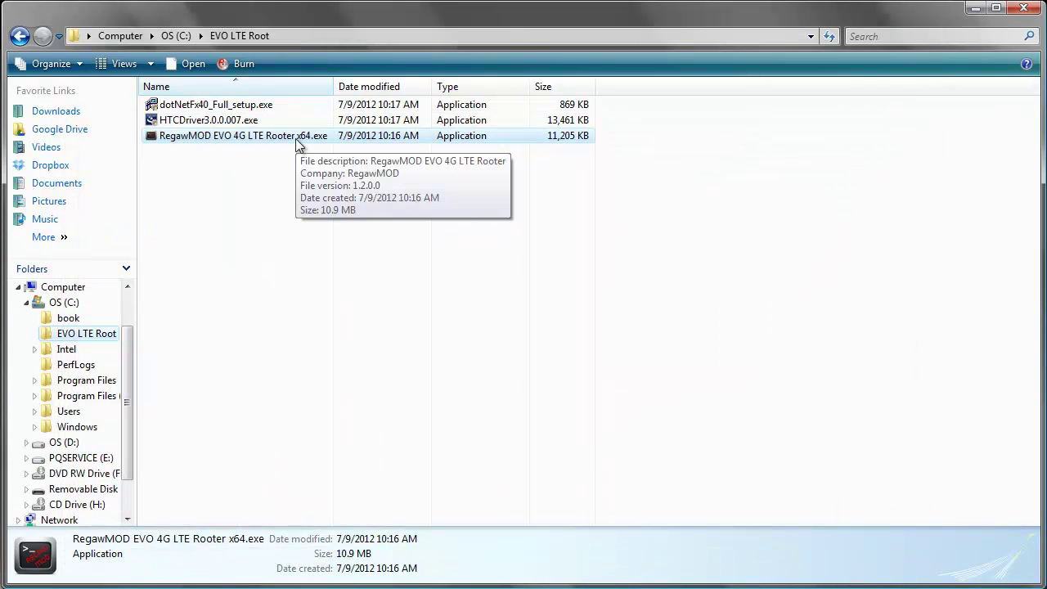
Launch RegawMOD EVO 4G LTE Rooter x64.exe, allow it to run, and move its window fully into view
{"action": "double_click", "coordinate": [299, 139]}
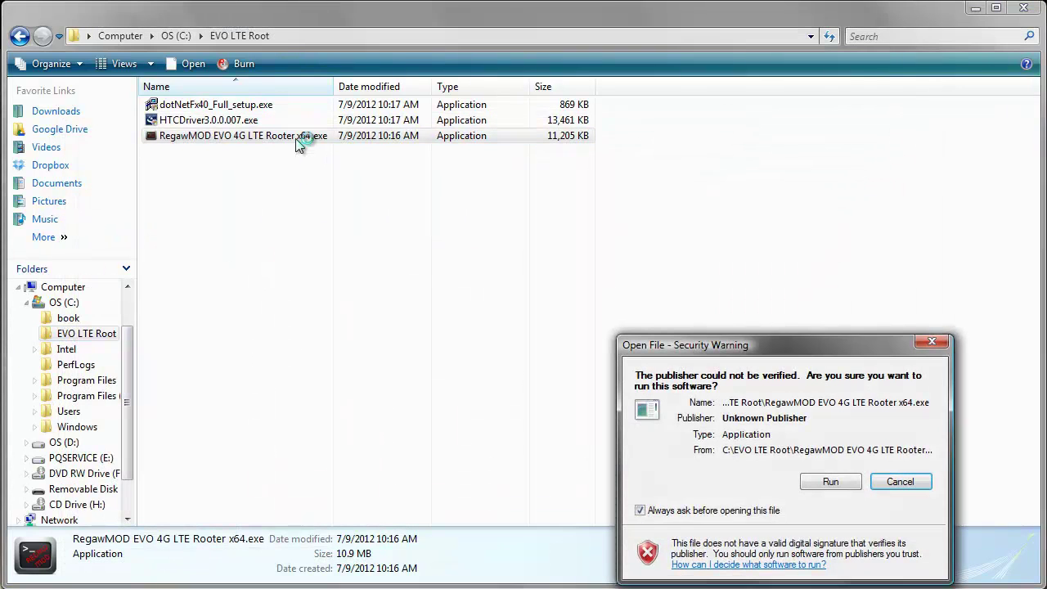
{"action": "left_click", "coordinate": [834, 481]}
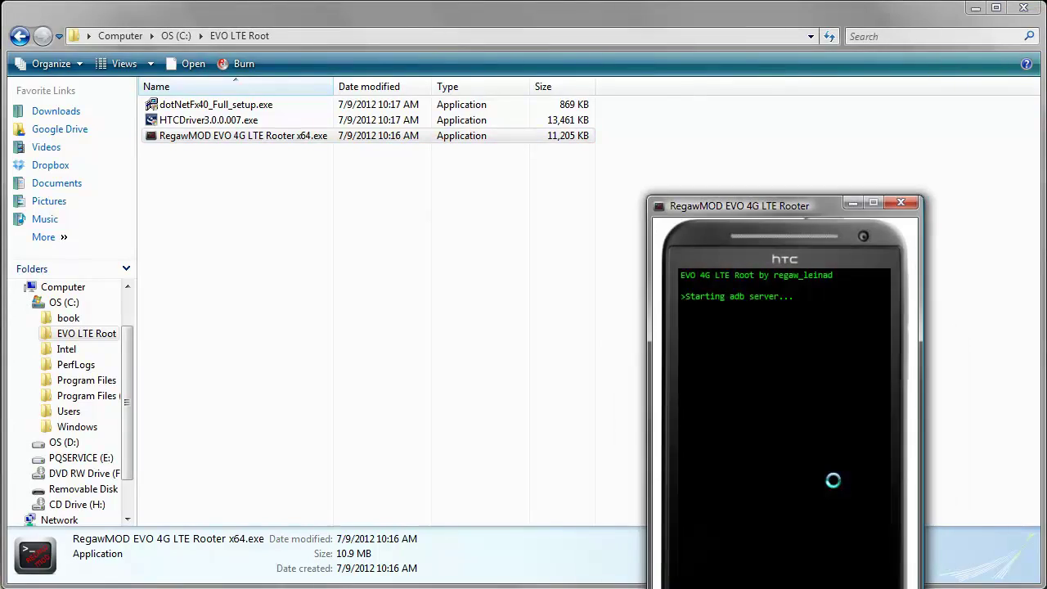
{"action": "left_click_drag", "start_coordinate": [797, 210], "coordinate": [891, 40]}
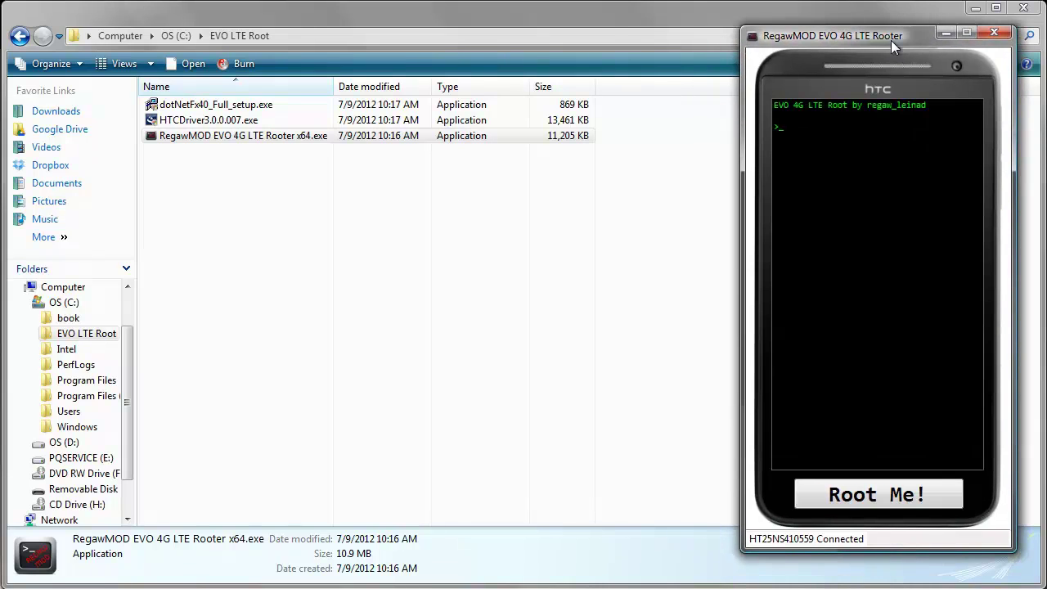
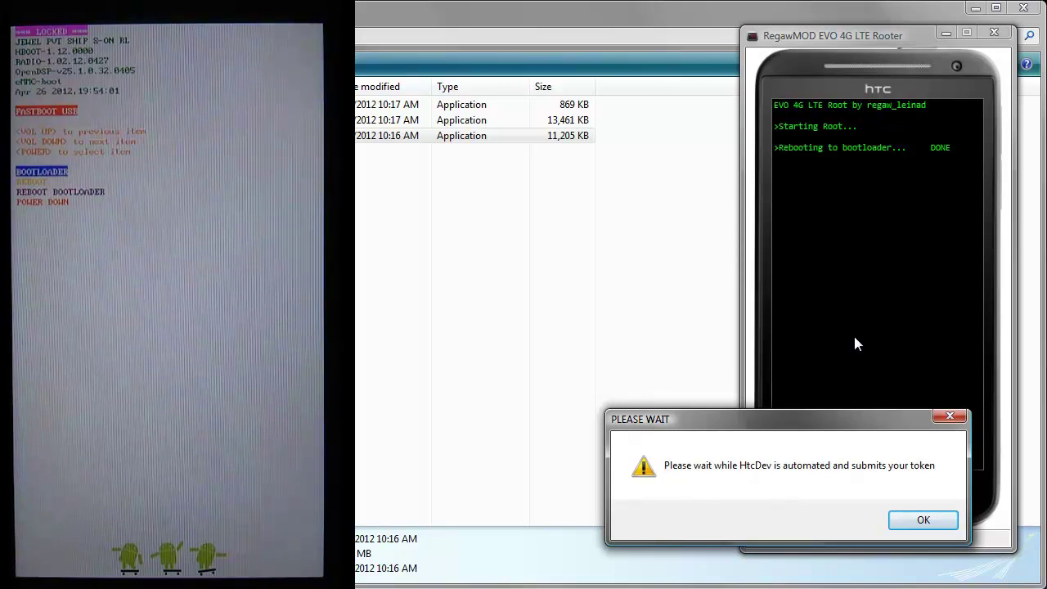
Acknowledge the HtcDev token submission, continue past the bootloader unlock disclaimer, and dismiss the rooter's closing message
{"action": "left_click", "coordinate": [922, 520]}
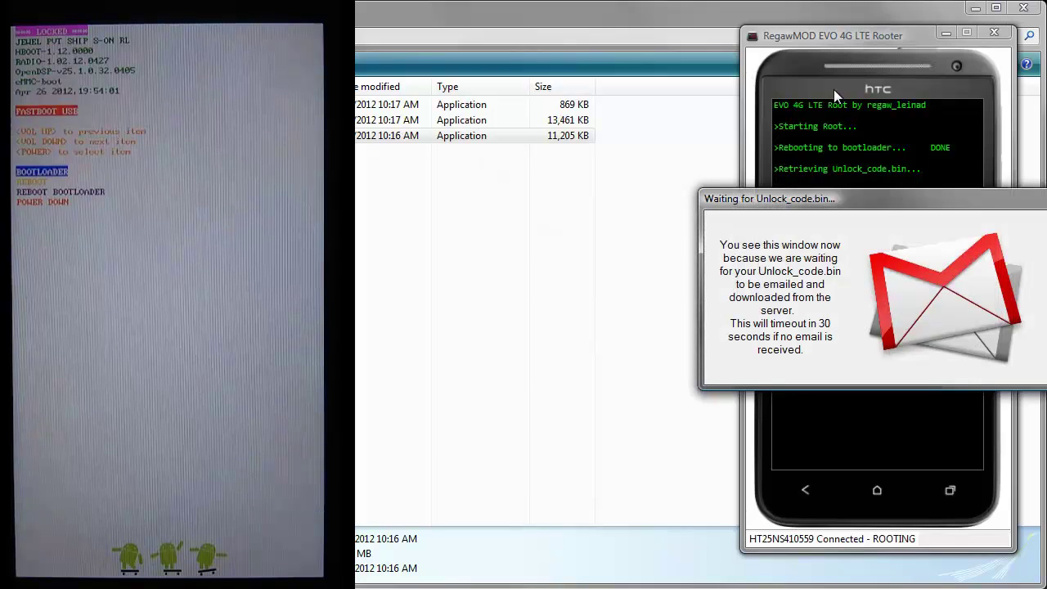
{"action": "left_click_drag", "start_coordinate": [888, 202], "coordinate": [523, 197]}
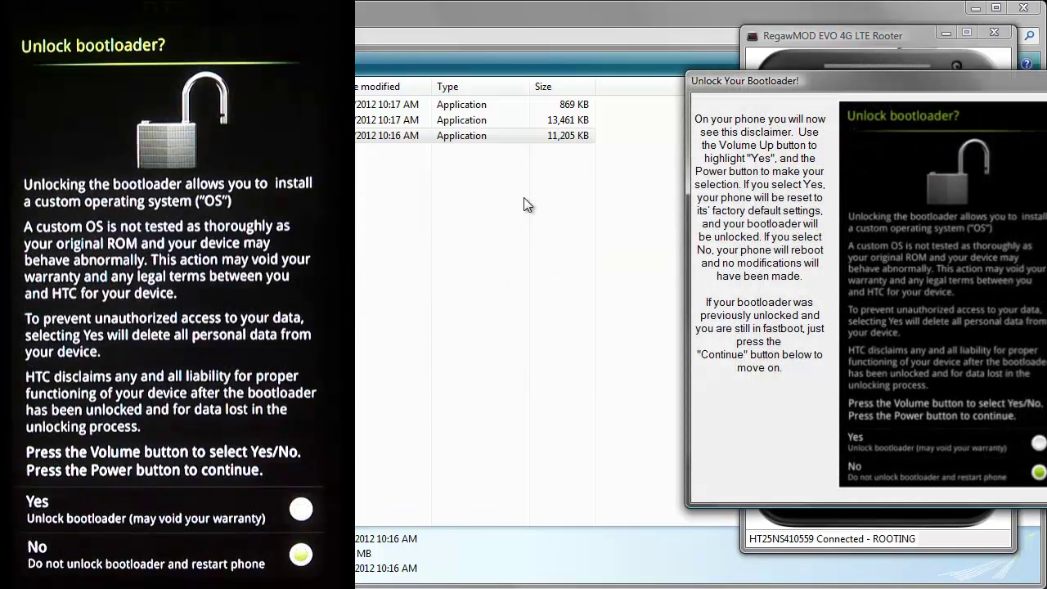
{"action": "left_click_drag", "start_coordinate": [809, 80], "coordinate": [417, 82]}
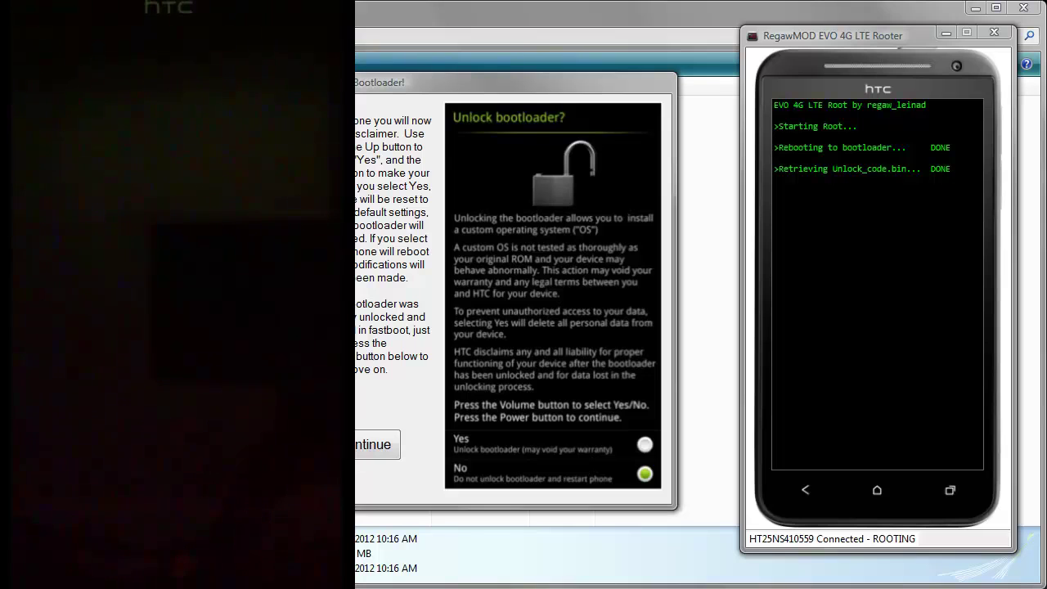
{"action": "left_click", "coordinate": [368, 445]}
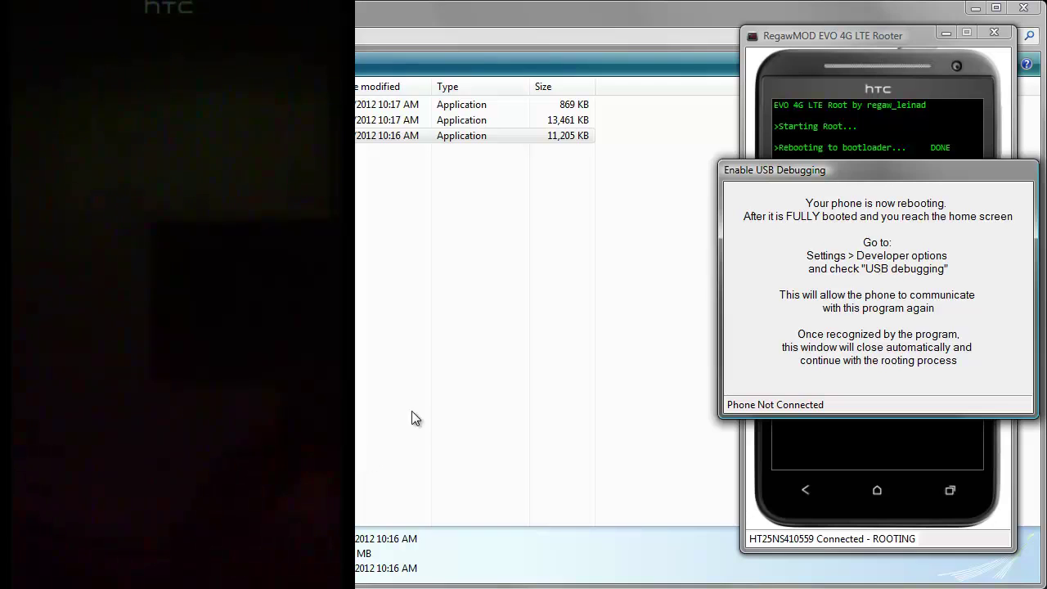
{"action": "left_click_drag", "start_coordinate": [779, 169], "coordinate": [459, 191]}
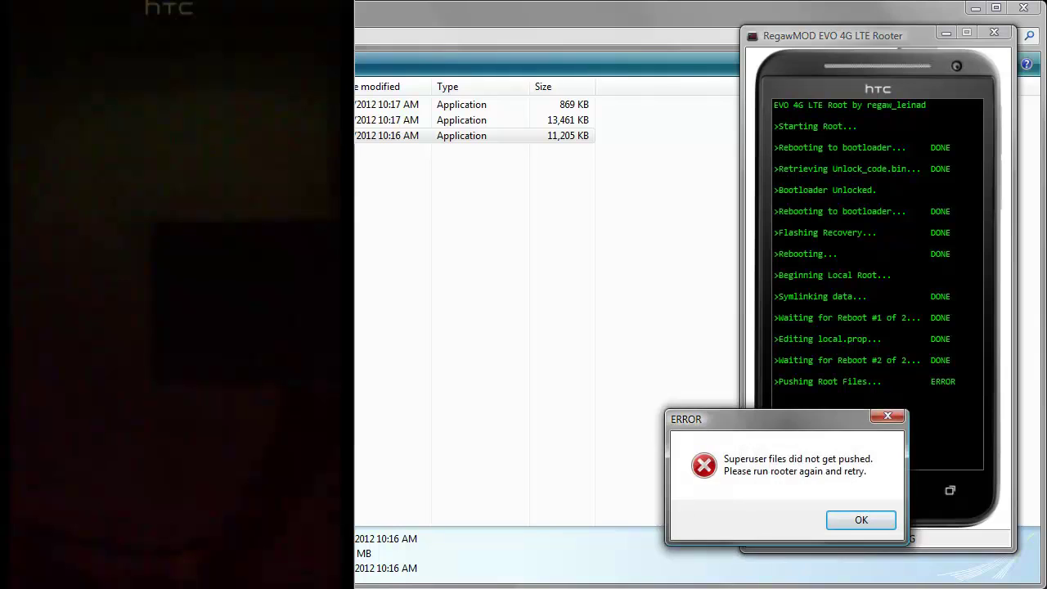
{"action": "left_click", "coordinate": [848, 528]}
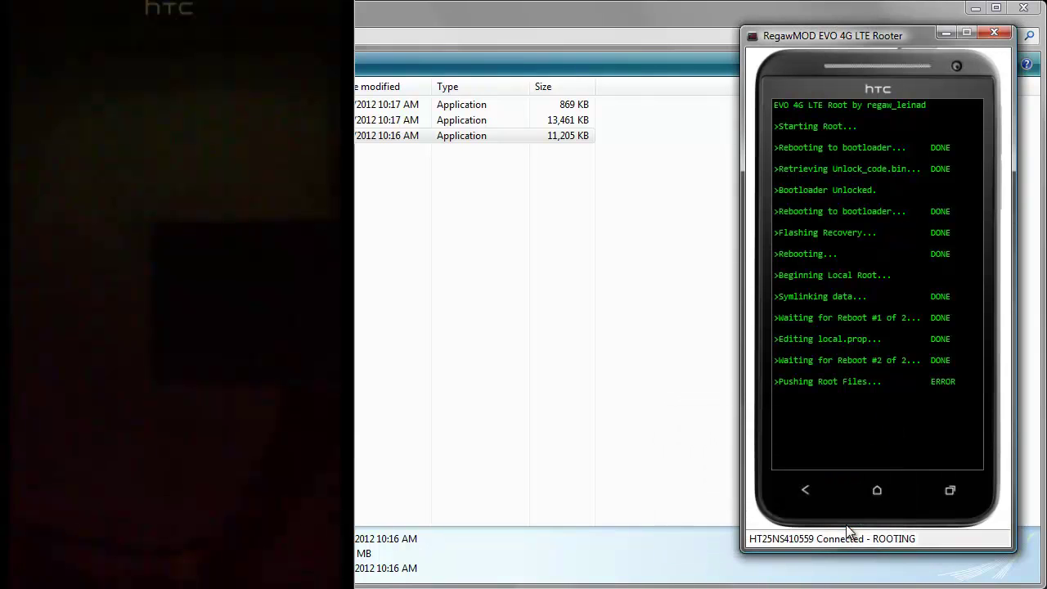
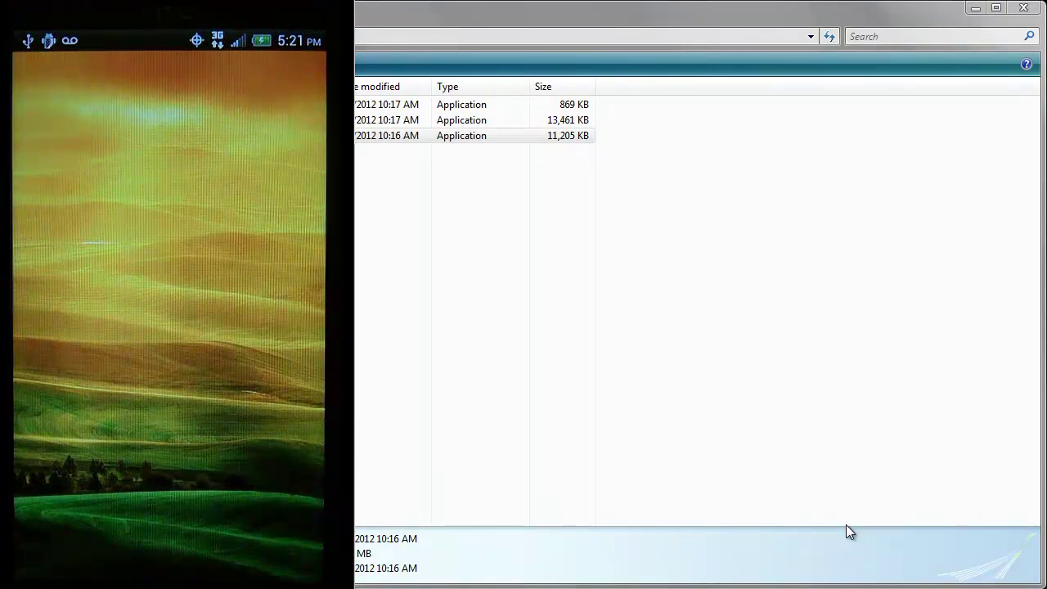
Relaunch the RegawMOD EVO 4G LTE Rooter, allow it to run, and reposition its window
{"action": "left_click", "coordinate": [474, 135]}
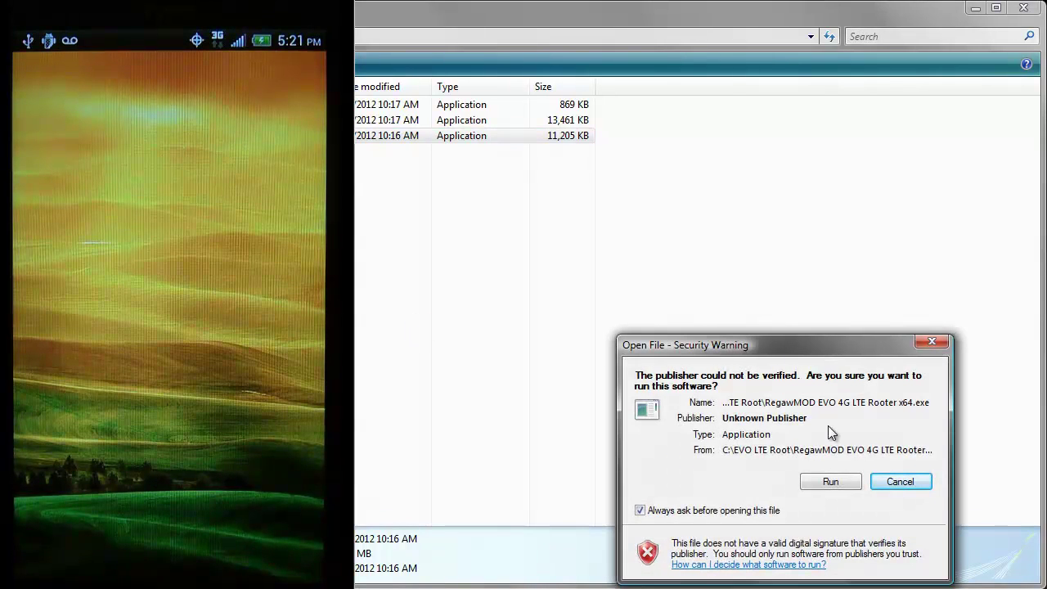
{"action": "left_click", "coordinate": [830, 482]}
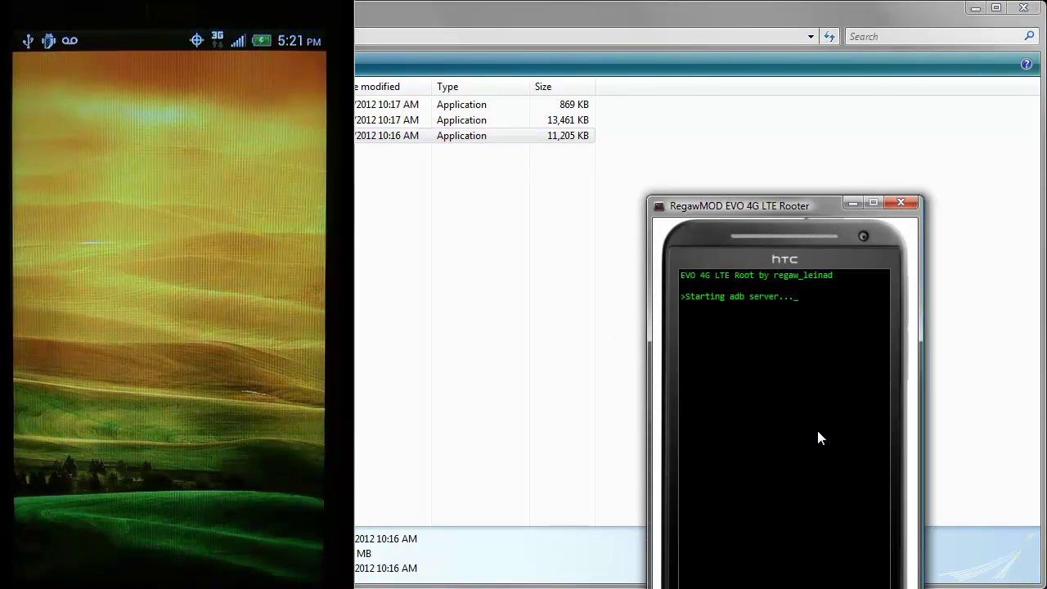
{"action": "left_click_drag", "start_coordinate": [802, 205], "coordinate": [771, 34]}
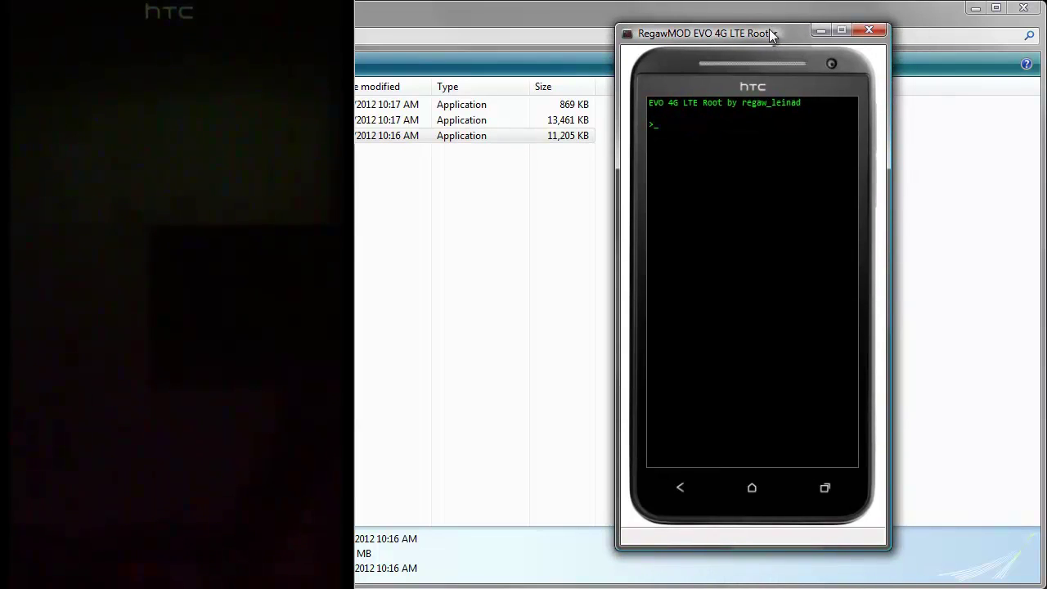
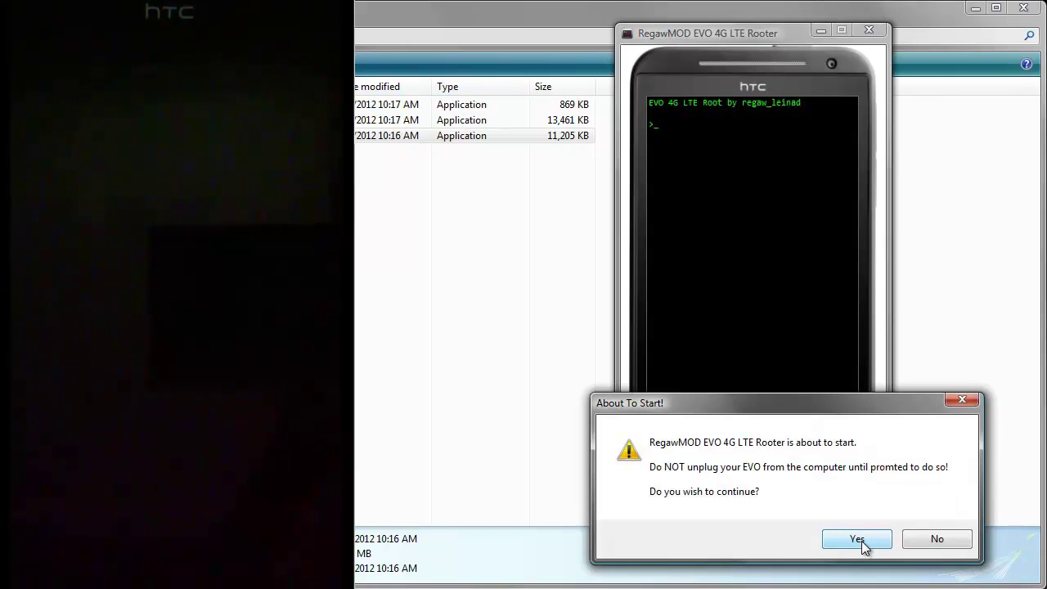
Confirm the start of a second rooting run, acknowledge the HtcDev token notice, and dismiss the completion message
{"action": "left_click", "coordinate": [861, 540]}
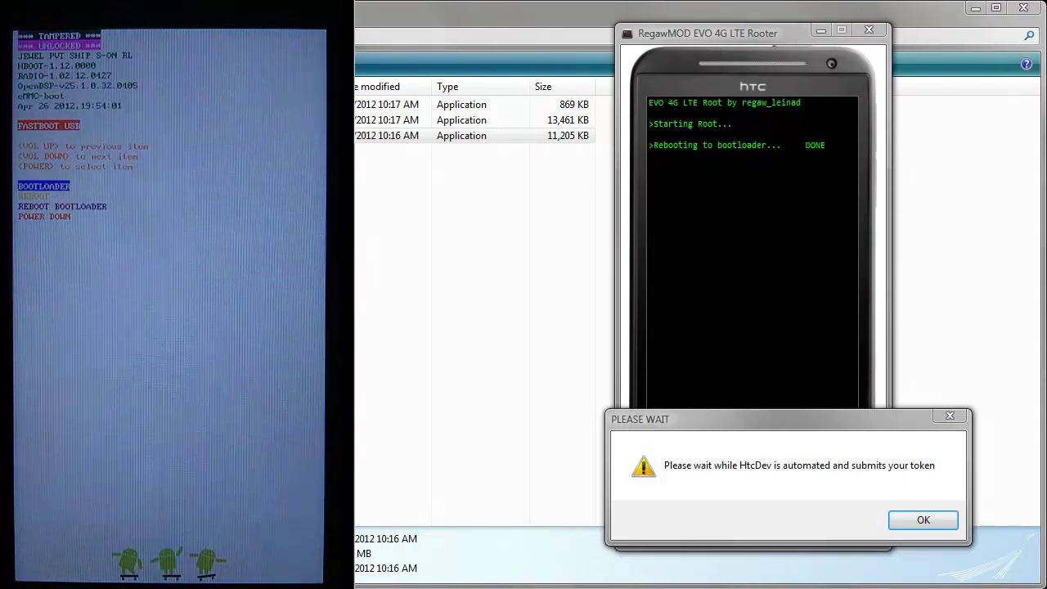
{"action": "left_click", "coordinate": [923, 521]}
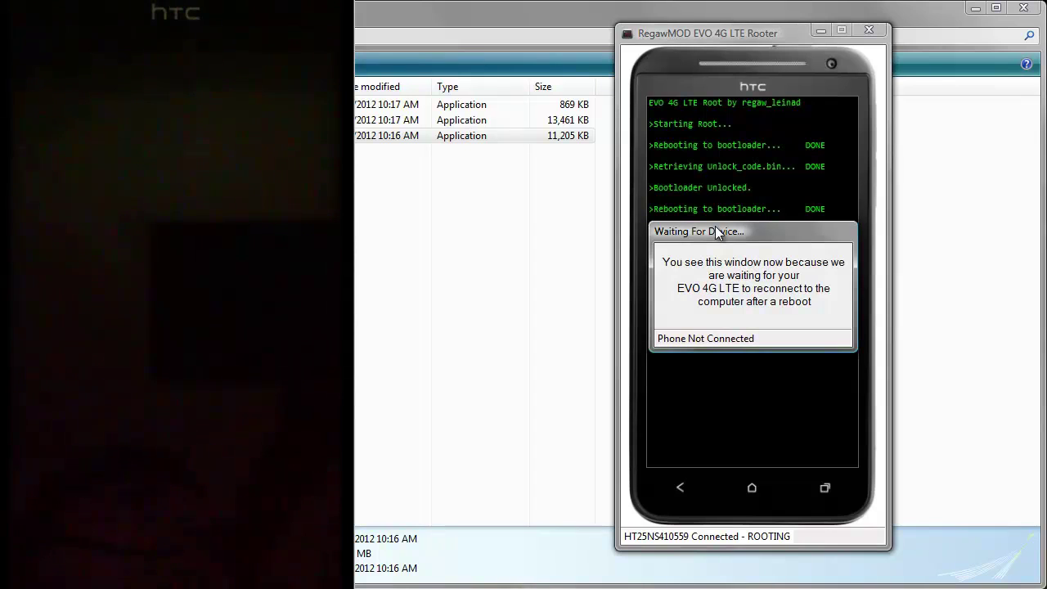
{"action": "left_click_drag", "start_coordinate": [717, 233], "coordinate": [448, 189]}
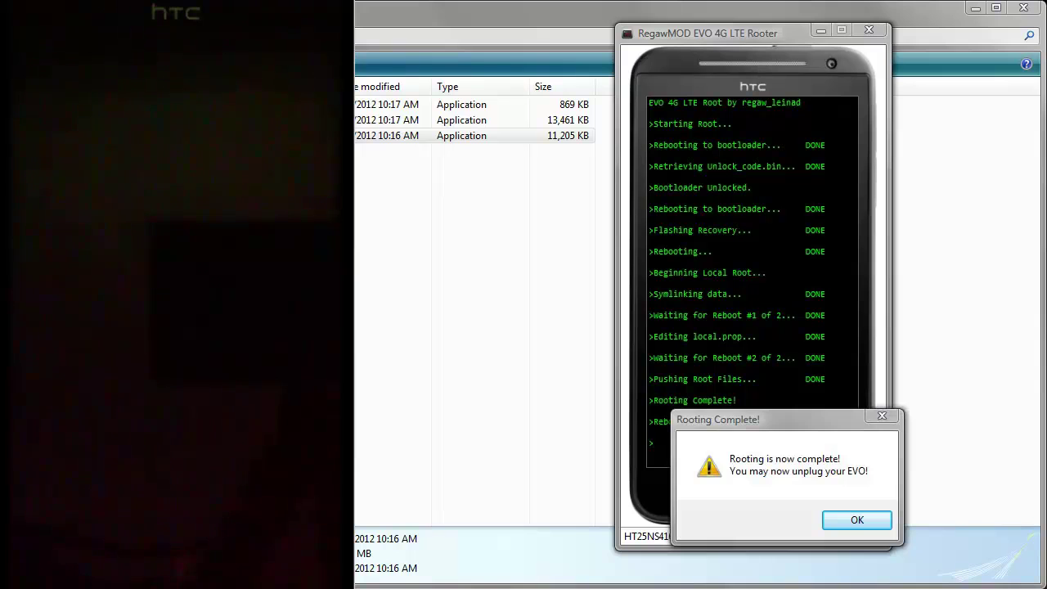
{"action": "left_click", "coordinate": [856, 519]}
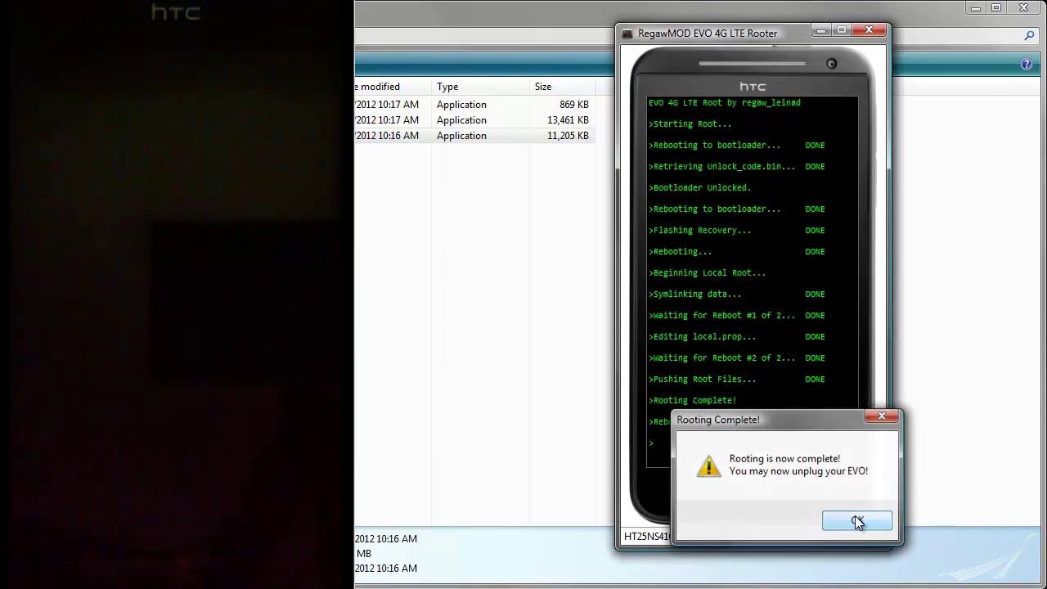